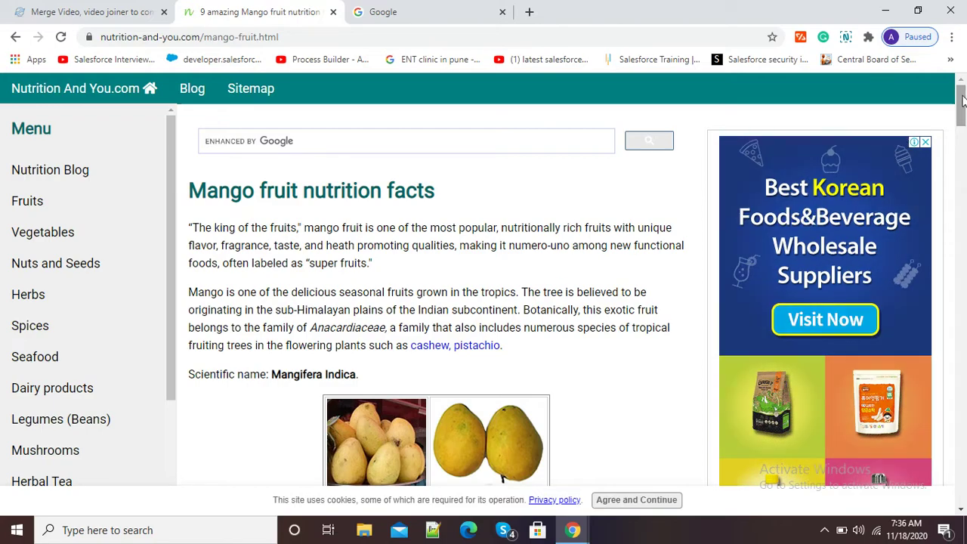
Step: On the Google tab, search for 'chrome web store' using the suggestion after typing 'chrome web'
{"action": "mouse_move", "coordinate": [962, 104]}
{"action": "left_mouse_down"}
{"action": "mouse_move", "coordinate": [958, 325]}
{"action": "mouse_move", "coordinate": [962, 105]}
{"action": "left_mouse_up"}
{"action": "left_click", "coordinate": [416, 12]}
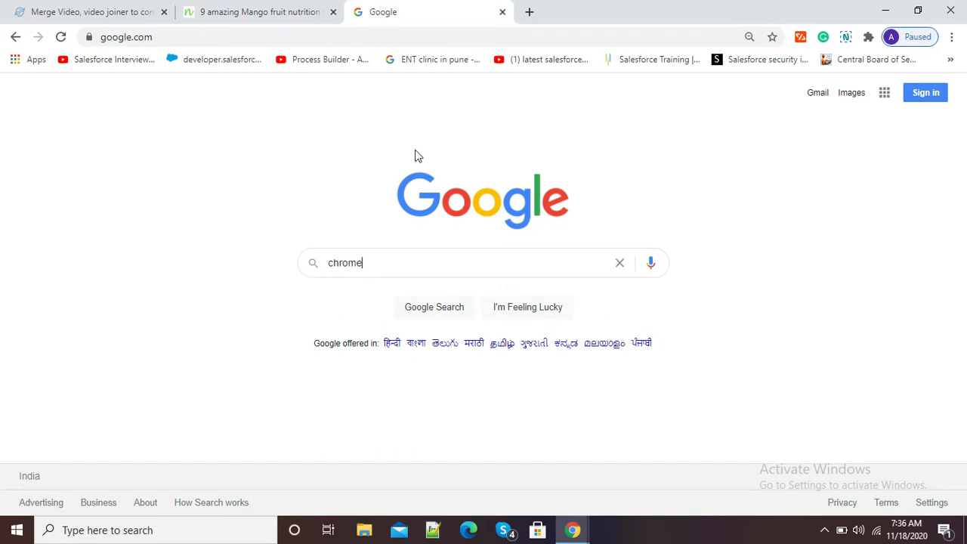
{"action": "type", "text": "chrome web"}
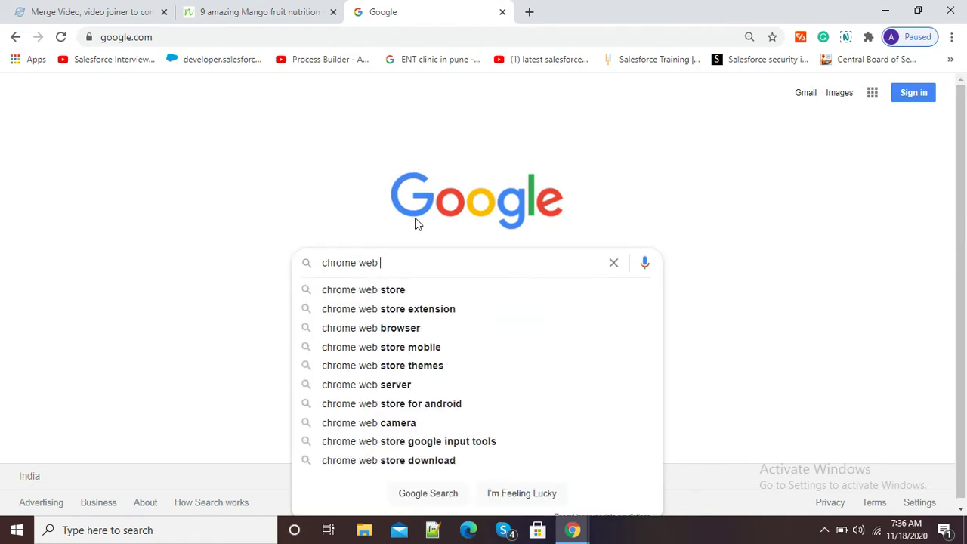
{"action": "left_click", "coordinate": [402, 293]}
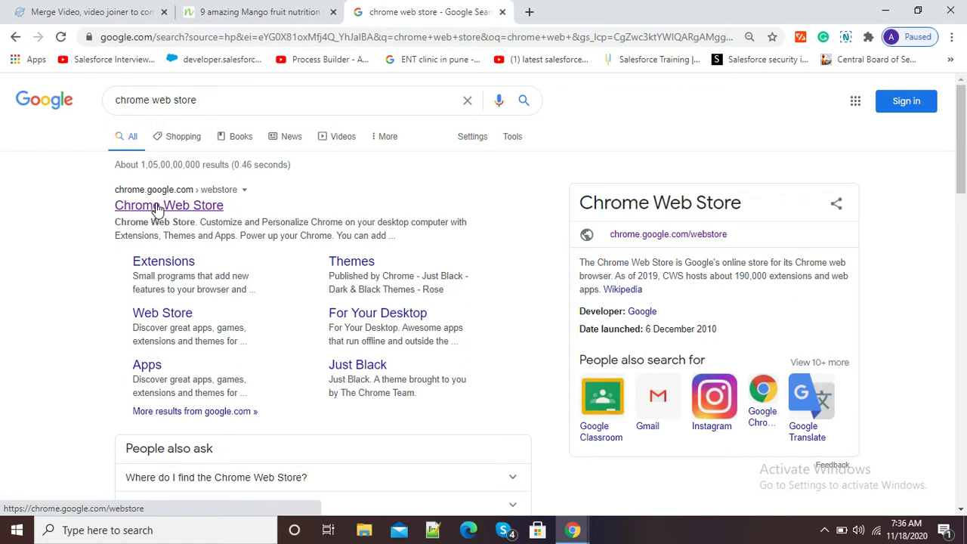
Step: Go to the Chrome Web Store and search the store for 'nimbus screenshot'
{"action": "left_click", "coordinate": [156, 207]}
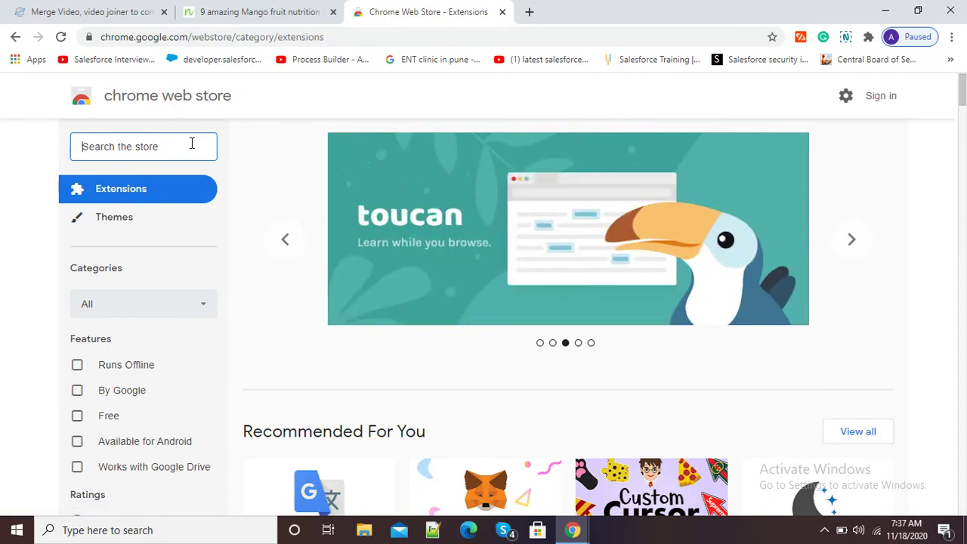
{"action": "type", "text": "Nimbus"}
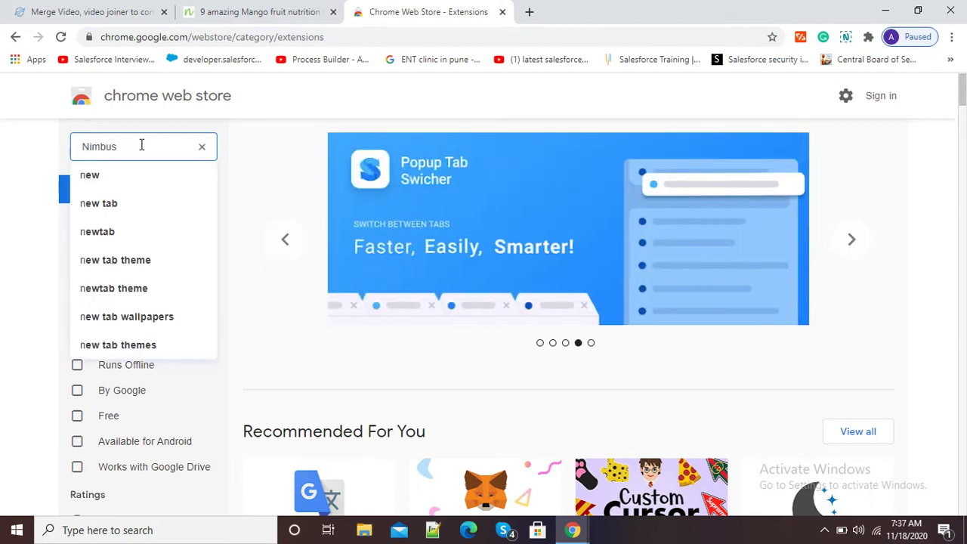
{"action": "type", "text": " scree"}
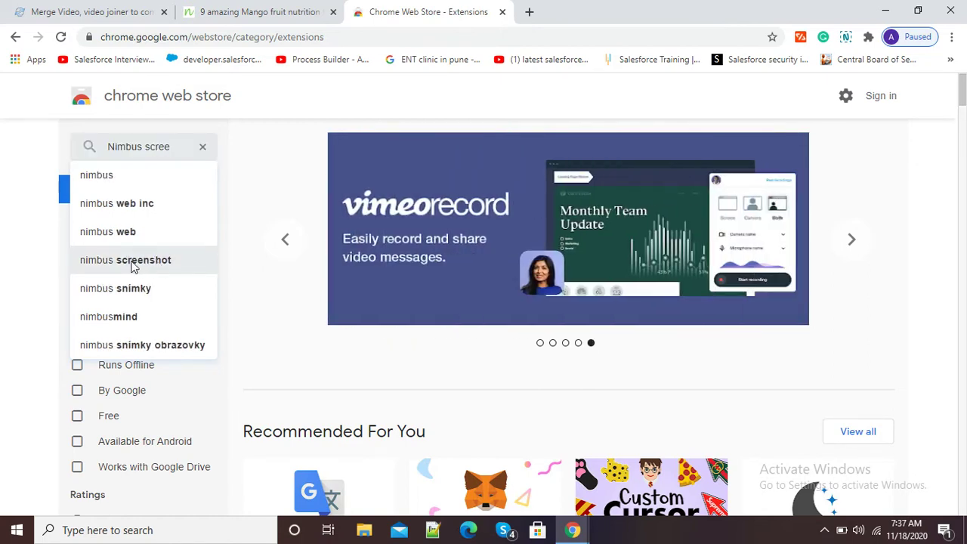
{"action": "left_click", "coordinate": [130, 263]}
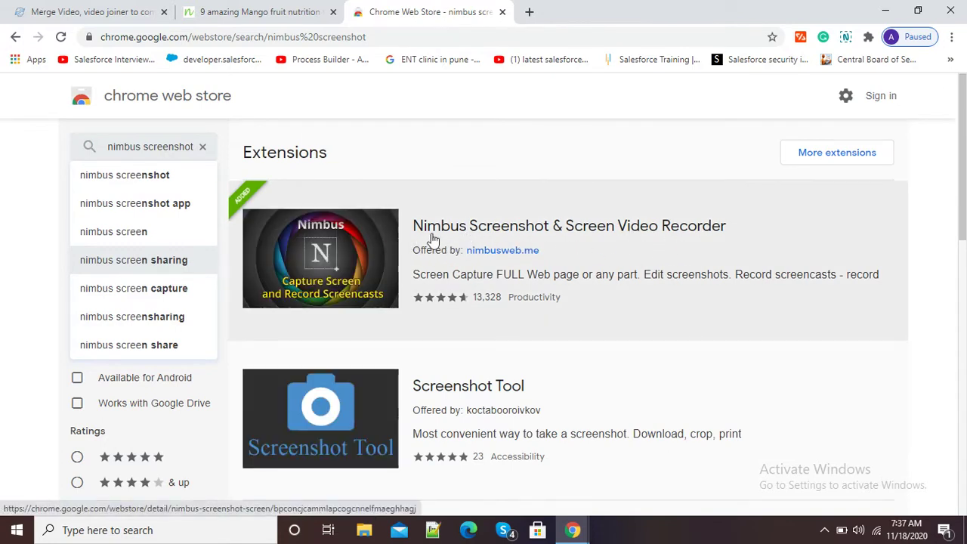
Step: Confirm Nimbus Screenshot & Screen Video Recorder shows Remove from Chrome, then return to the mango tab
{"action": "left_click", "coordinate": [318, 252]}
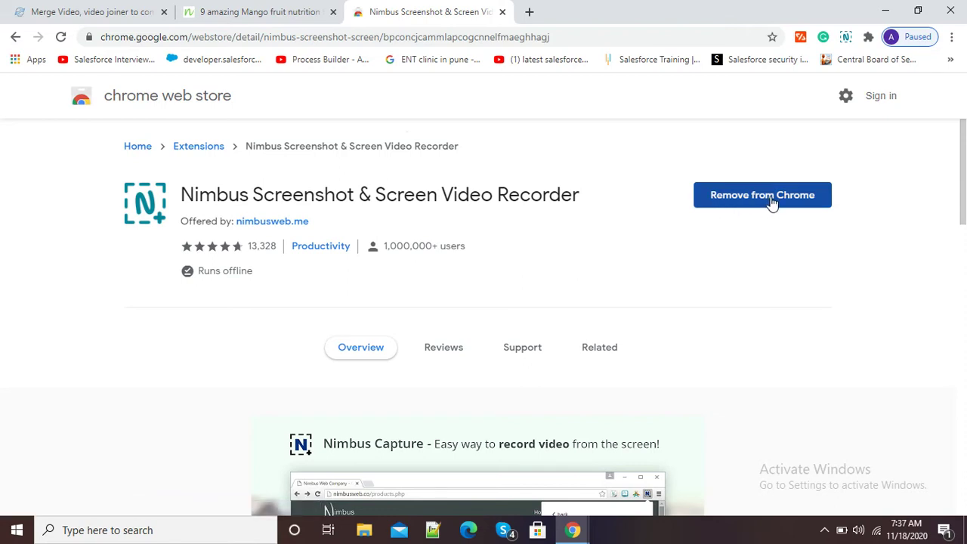
{"action": "left_click", "coordinate": [284, 12]}
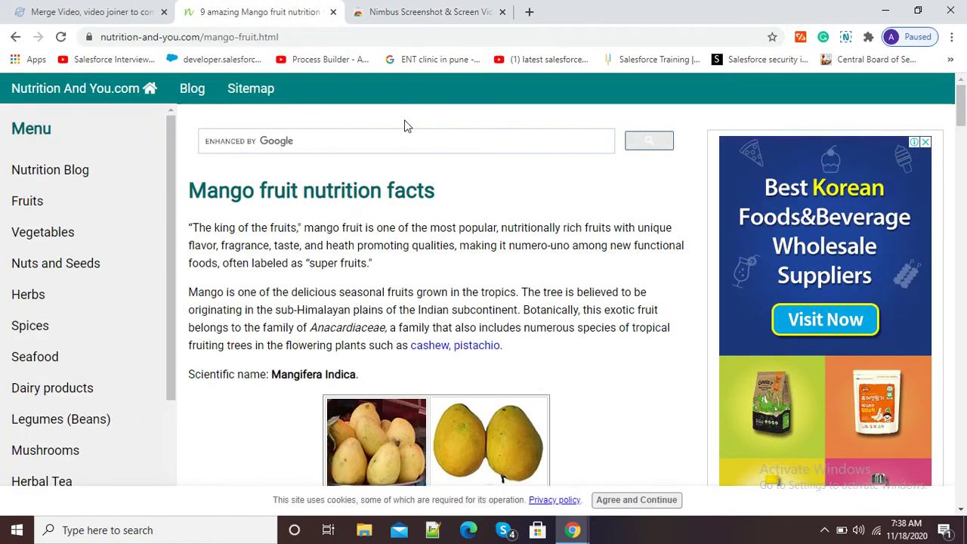
Step: Show Chrome's Extensions menu over the mango nutrition page
{"action": "scroll", "coordinate": [351, 222], "scroll_direction": "down", "scroll_amount": 4}
{"action": "scroll", "coordinate": [351, 222], "scroll_direction": "up", "scroll_amount": 4}
{"action": "left_click", "coordinate": [868, 38]}
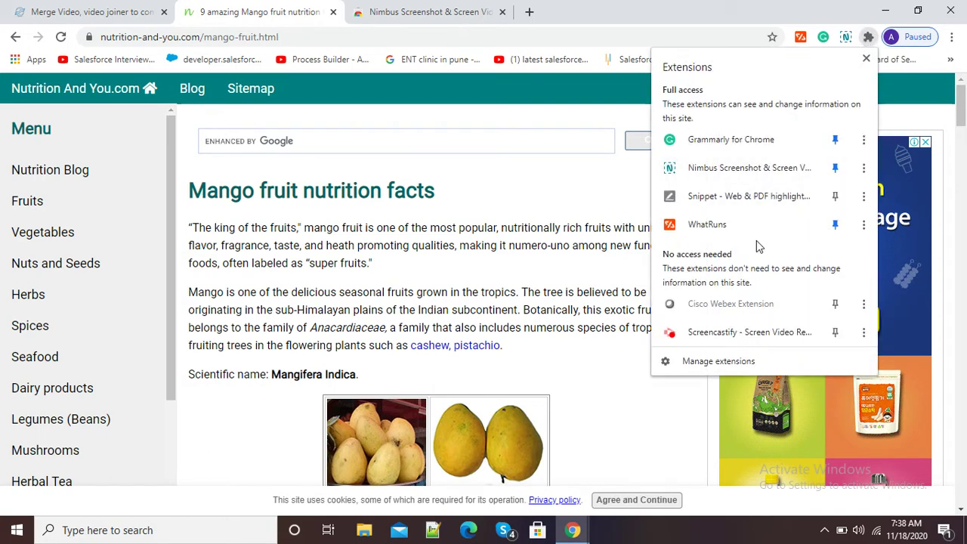
Step: Capture the entire mango page with Nimbus Screenshot's Entire page option
{"action": "left_click", "coordinate": [741, 172]}
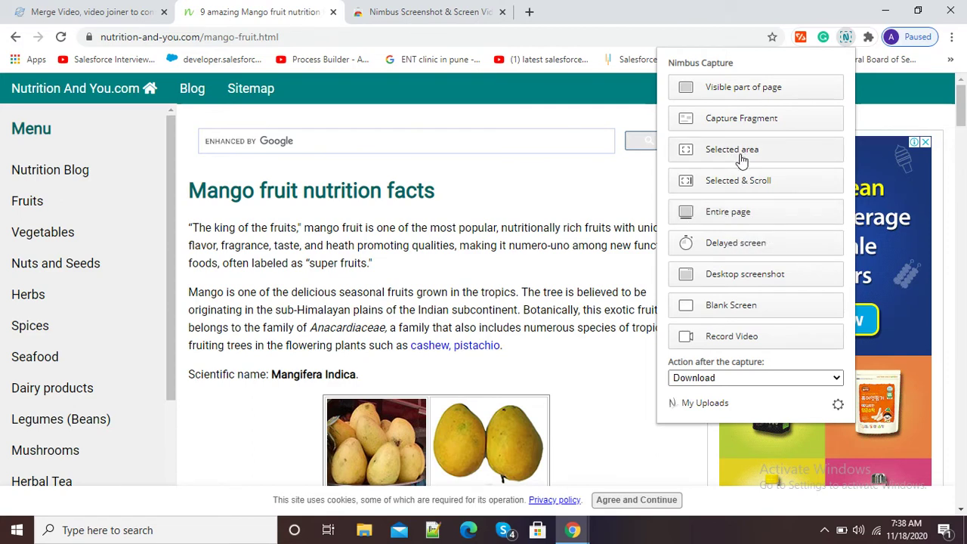
{"action": "left_click", "coordinate": [729, 217]}
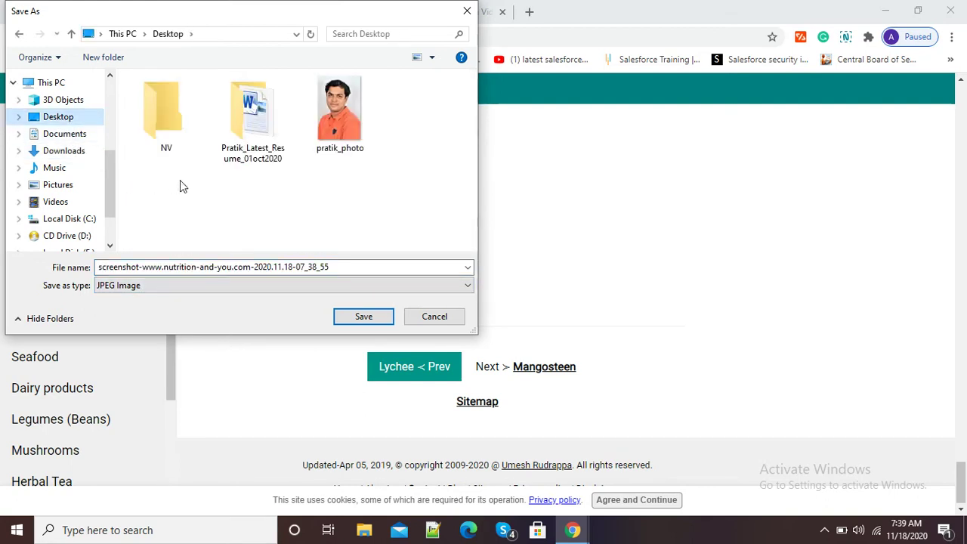
Step: Save the capture as a JPEG on the Desktop and open the downloaded file
{"action": "left_click", "coordinate": [361, 315]}
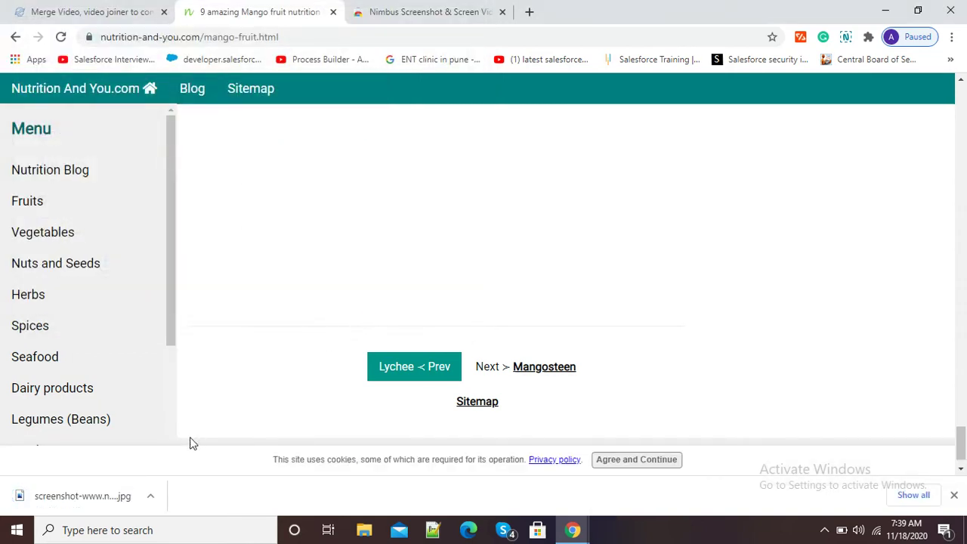
{"action": "left_click", "coordinate": [90, 500]}
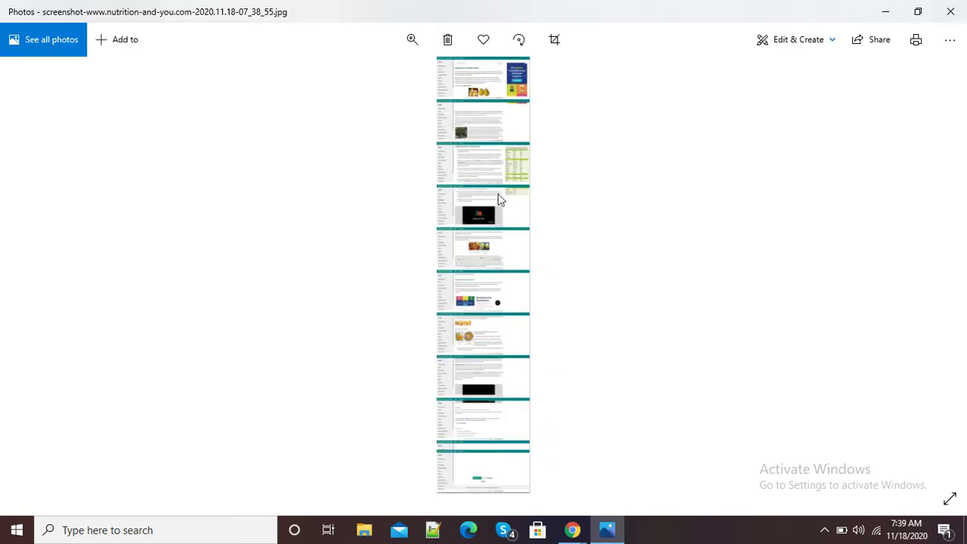
Step: Zoom into the screenshot and pan up to the Mango fruit nutrition facts heading
{"action": "left_click", "coordinate": [411, 42]}
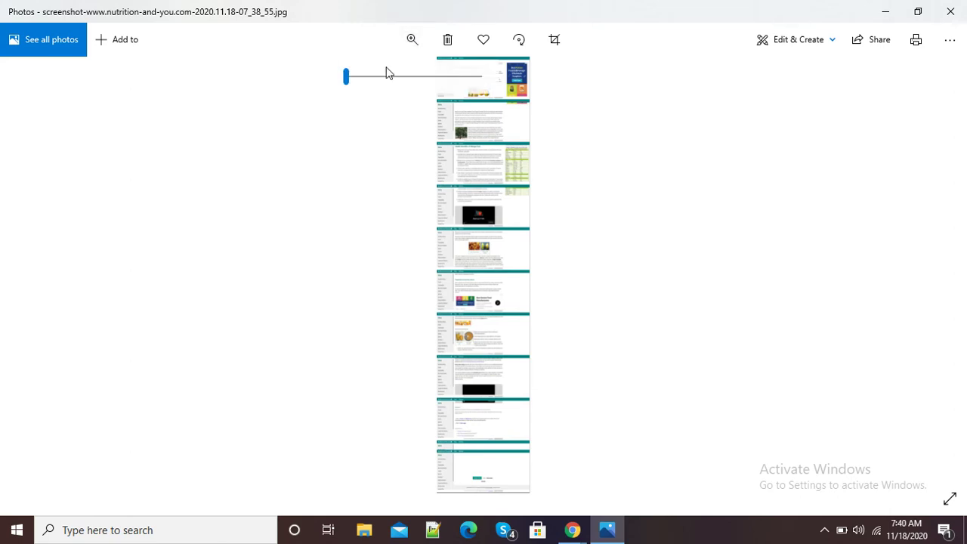
{"action": "left_click_drag", "start_coordinate": [359, 79], "coordinate": [378, 80]}
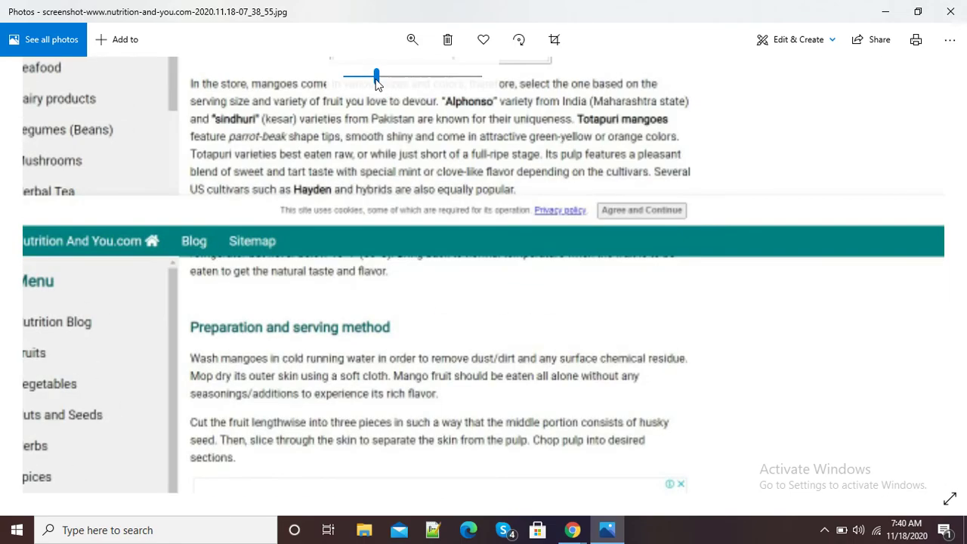
{"action": "left_click_drag", "start_coordinate": [803, 204], "coordinate": [800, 375]}
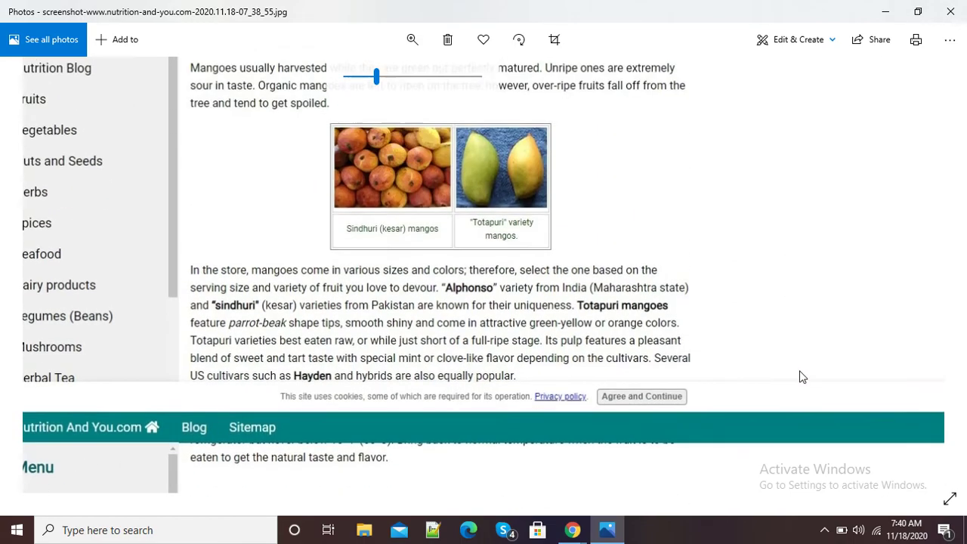
{"action": "left_click_drag", "start_coordinate": [766, 196], "coordinate": [774, 484]}
{"action": "left_click_drag", "start_coordinate": [783, 214], "coordinate": [780, 446]}
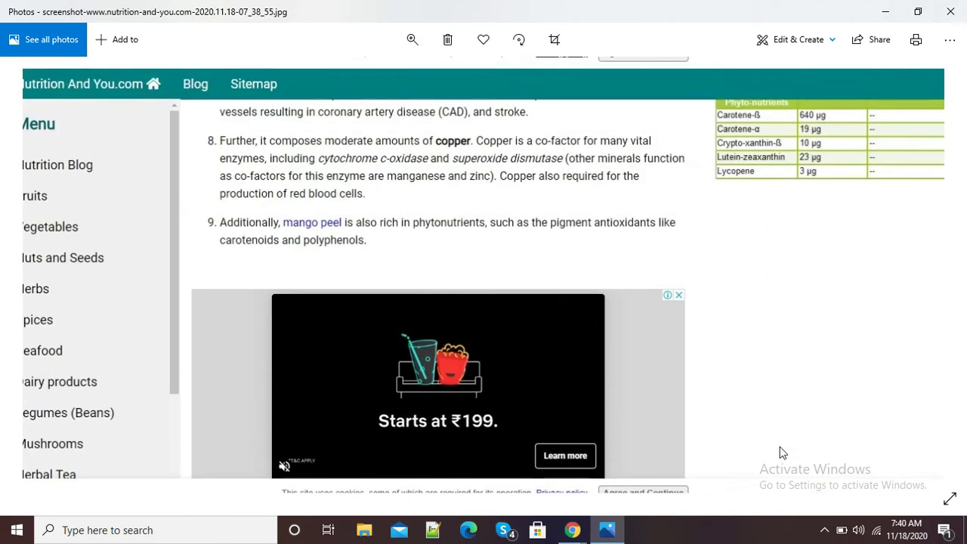
{"action": "left_click_drag", "start_coordinate": [786, 222], "coordinate": [778, 417]}
{"action": "mouse_move", "coordinate": [798, 219]}
{"action": "left_mouse_down"}
{"action": "mouse_move", "coordinate": [829, 343]}
{"action": "mouse_move", "coordinate": [806, 263]}
{"action": "mouse_move", "coordinate": [806, 467]}
{"action": "left_mouse_up"}
{"action": "left_click_drag", "start_coordinate": [788, 223], "coordinate": [793, 421]}
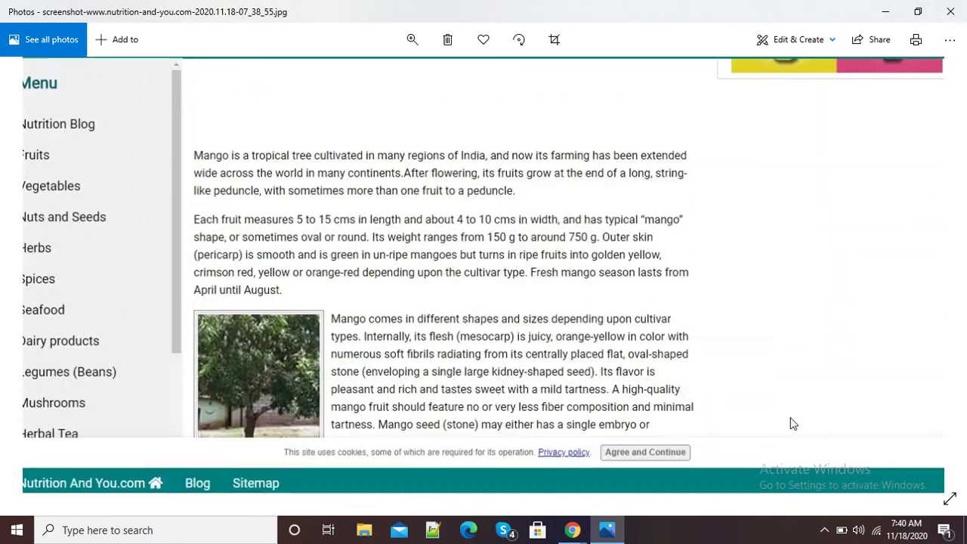
{"action": "left_click_drag", "start_coordinate": [797, 224], "coordinate": [801, 367]}
{"action": "left_click_drag", "start_coordinate": [755, 211], "coordinate": [703, 352]}
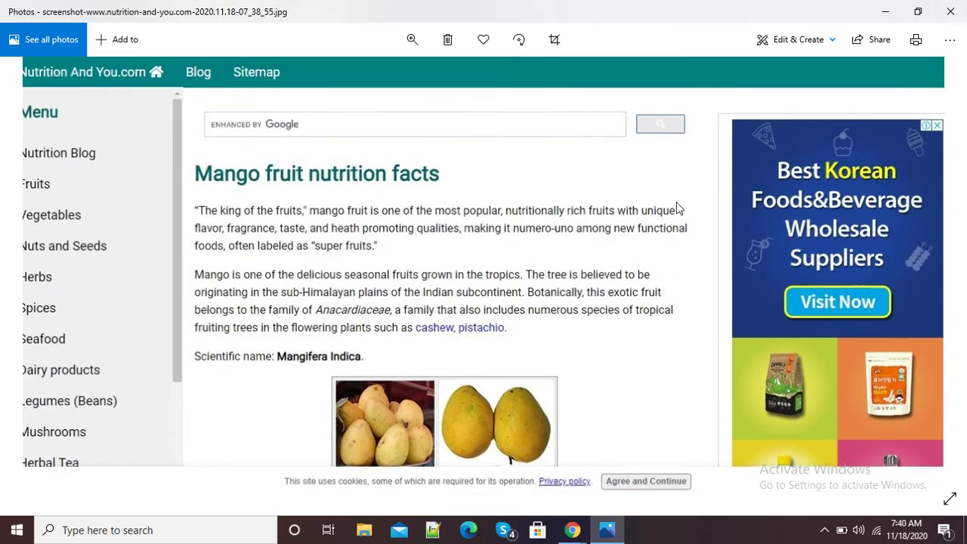
{"action": "left_click_drag", "start_coordinate": [676, 202], "coordinate": [675, 322]}
Step: Scroll down and back up through the zoomed capture, then restore the Photos window size
{"action": "scroll", "coordinate": [677, 310], "scroll_direction": "down", "scroll_amount": 15}
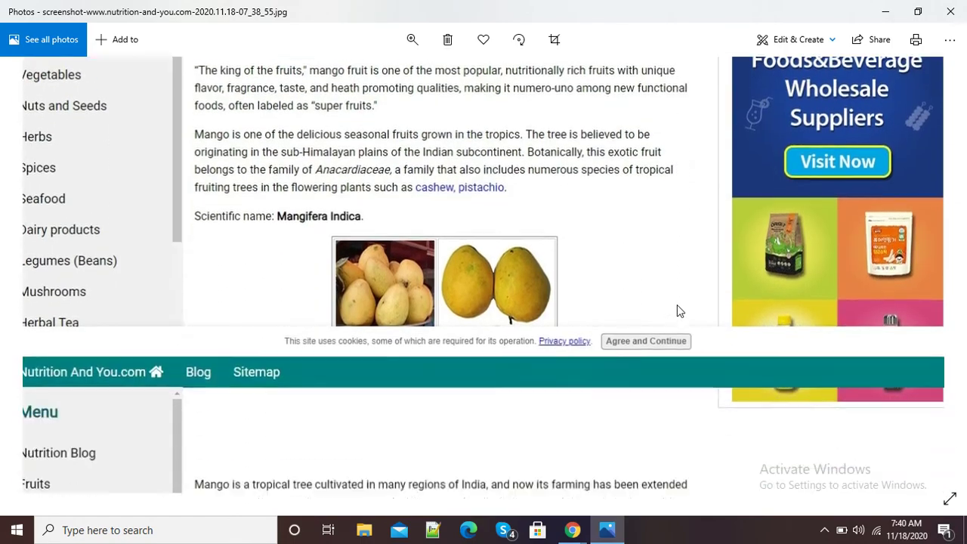
{"action": "scroll", "coordinate": [677, 309], "scroll_direction": "down", "scroll_amount": 15}
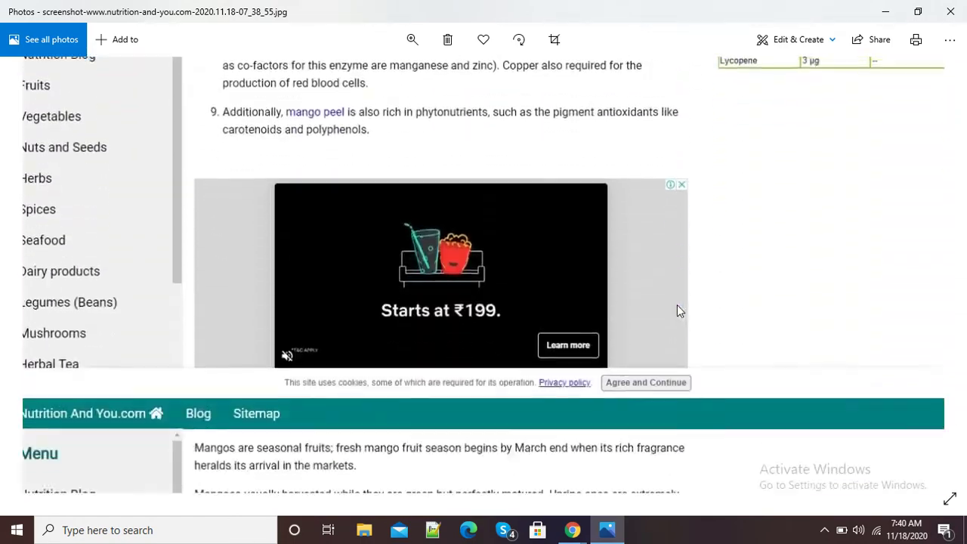
{"action": "scroll", "coordinate": [677, 310], "scroll_direction": "down", "scroll_amount": 15}
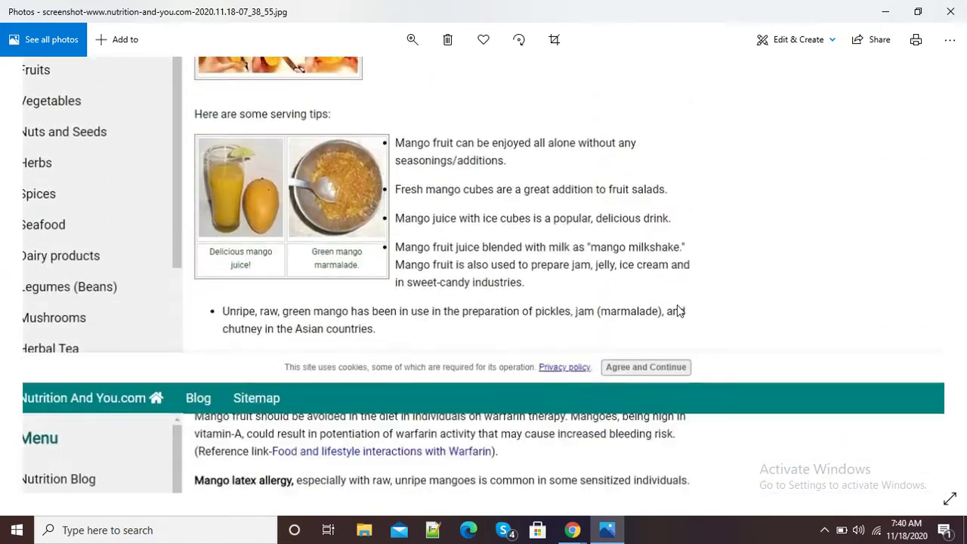
{"action": "scroll", "coordinate": [676, 310], "scroll_direction": "down", "scroll_amount": 5}
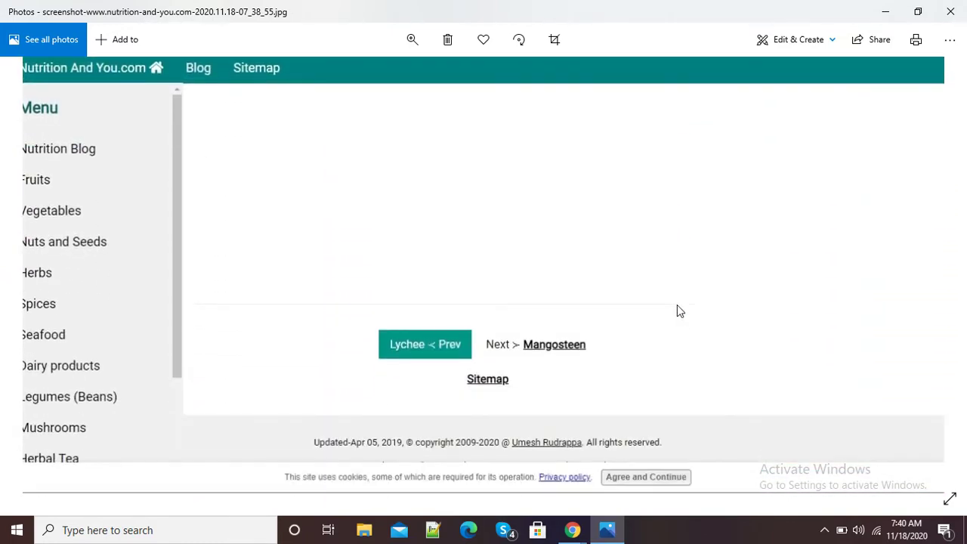
{"action": "scroll", "coordinate": [677, 310], "scroll_direction": "up", "scroll_amount": 10}
{"action": "scroll", "coordinate": [677, 309], "scroll_direction": "up", "scroll_amount": 15}
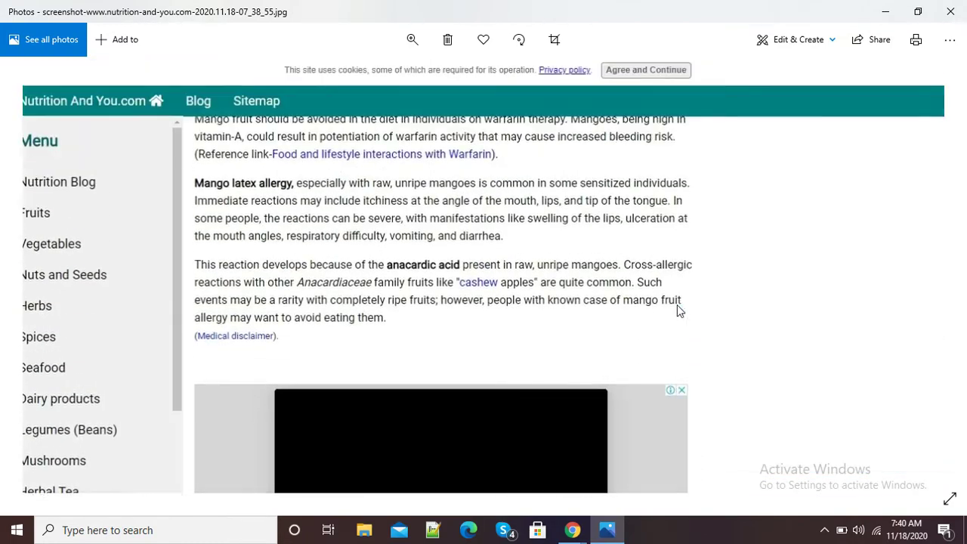
{"action": "scroll", "coordinate": [677, 309], "scroll_direction": "up", "scroll_amount": 15}
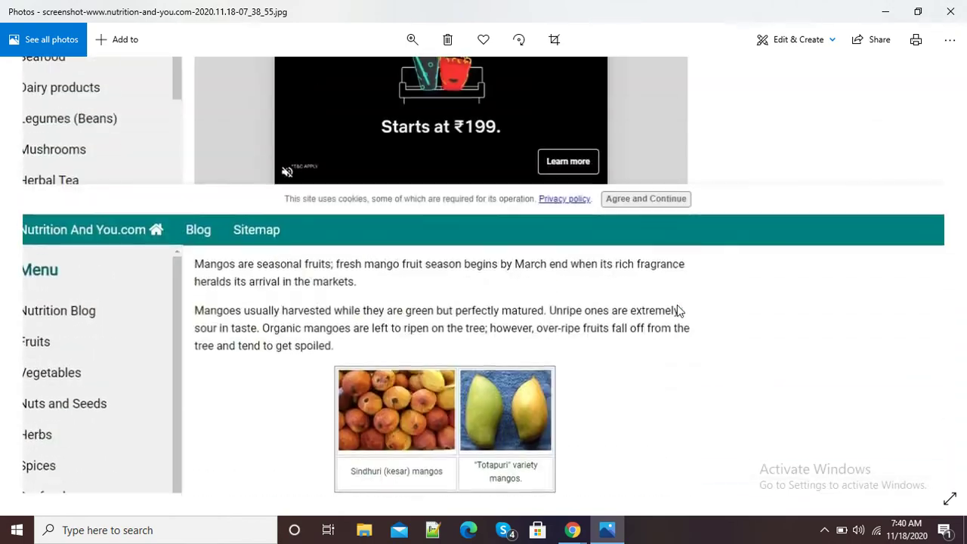
{"action": "scroll", "coordinate": [676, 310], "scroll_direction": "up", "scroll_amount": 8}
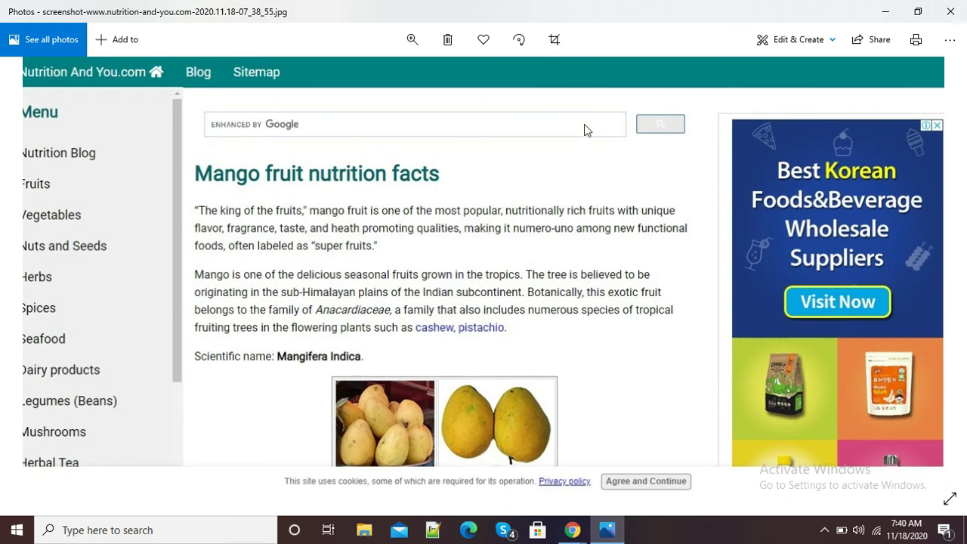
{"action": "double_click", "coordinate": [644, 23]}
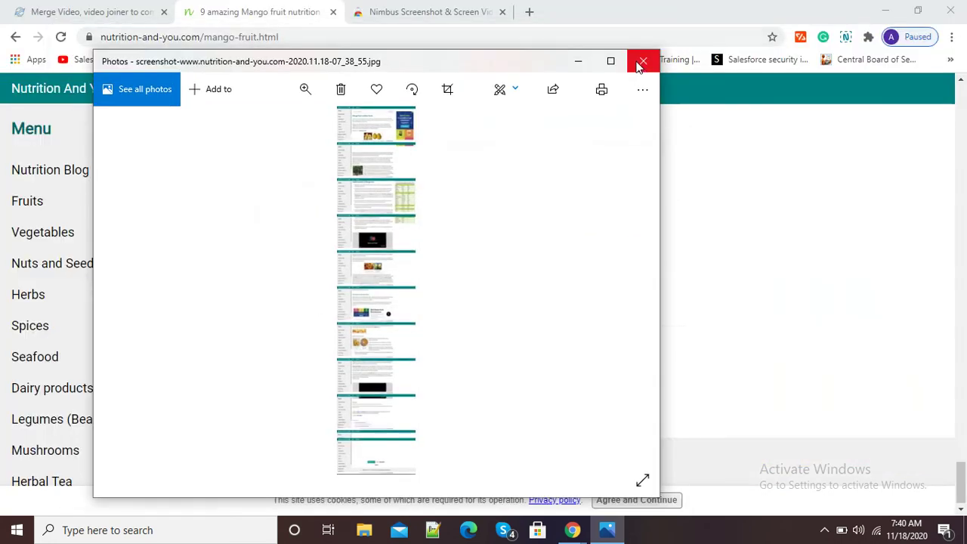
{"action": "left_click", "coordinate": [650, 62]}
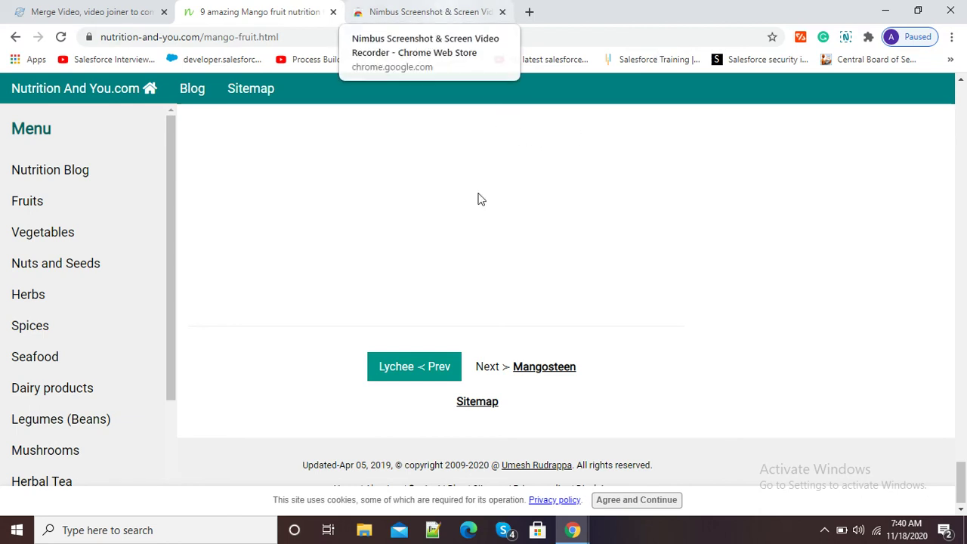
{"action": "mouse_move", "coordinate": [572, 534]}
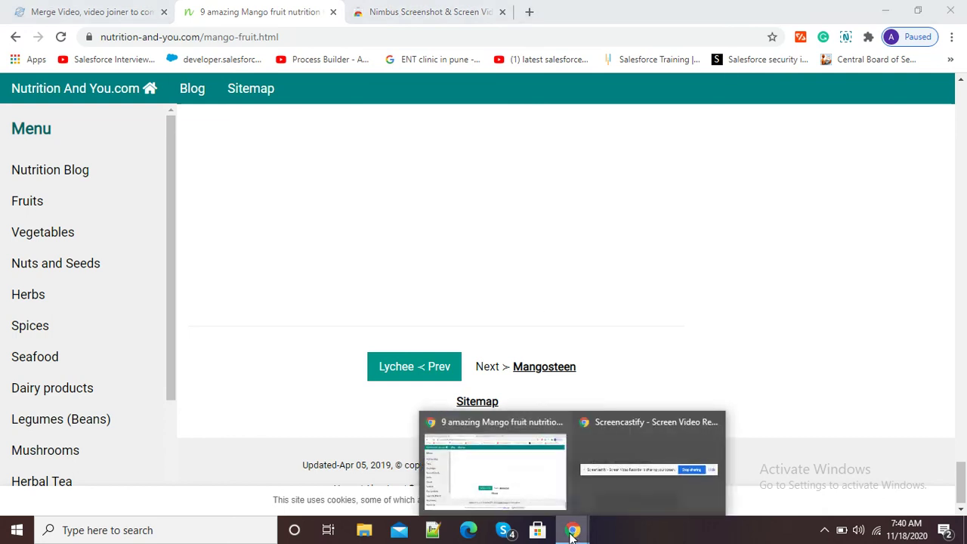